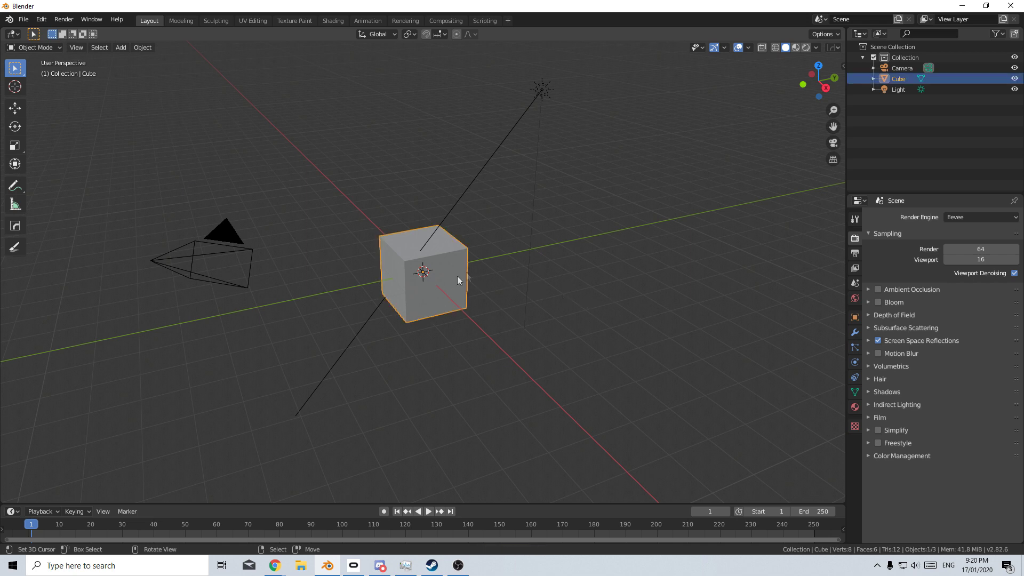
Delete the default cube, leaving only the camera and light.
key(Delete)
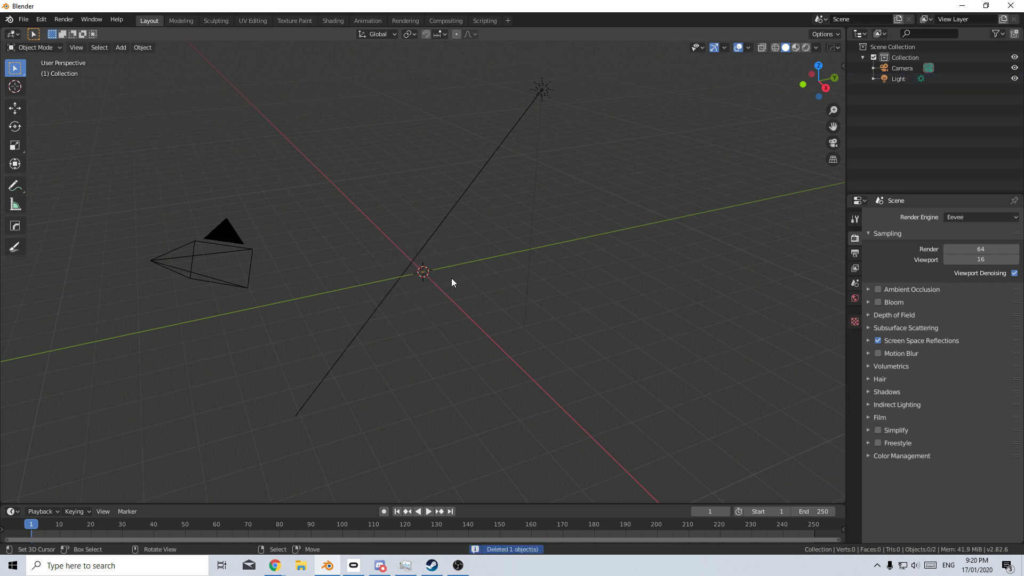
Add a mesh plane and scale it up to a larger size.
key(shift+a)
mouse_move(452, 279)
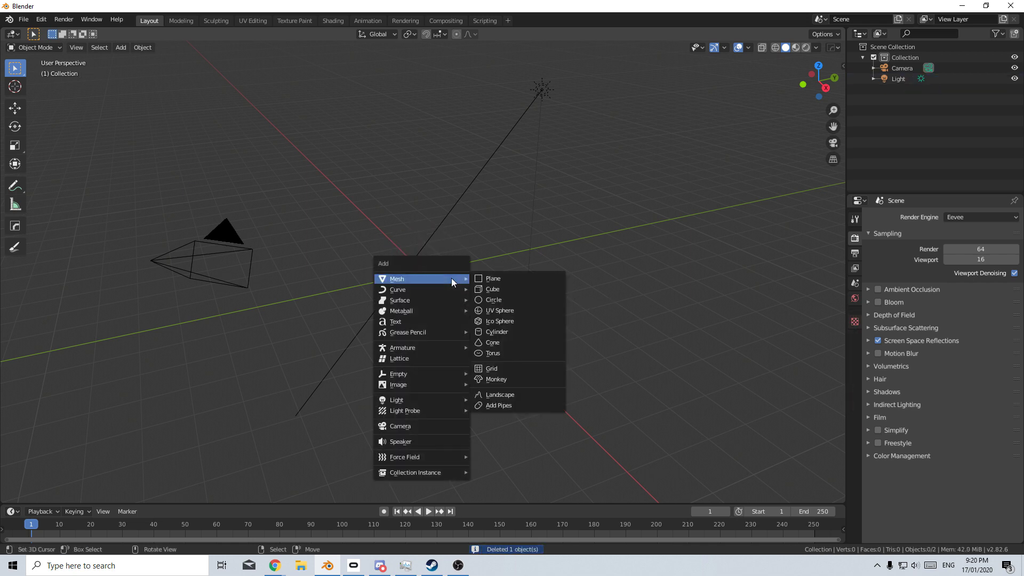
click(507, 278)
key(s)
click(200, 431)
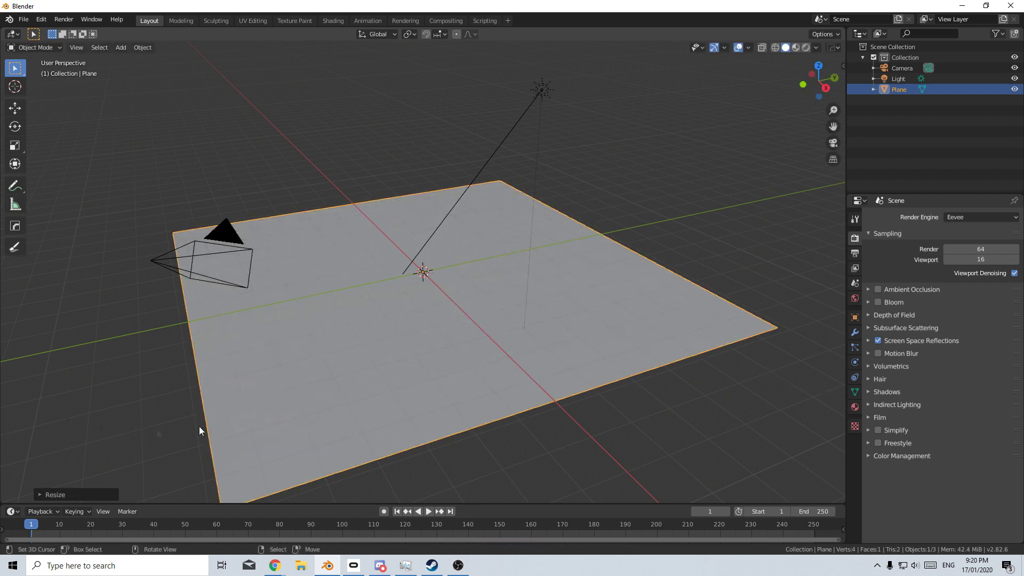
In the sidebar, pick the plane as the Scatter target with the eyedropper.
key(n)
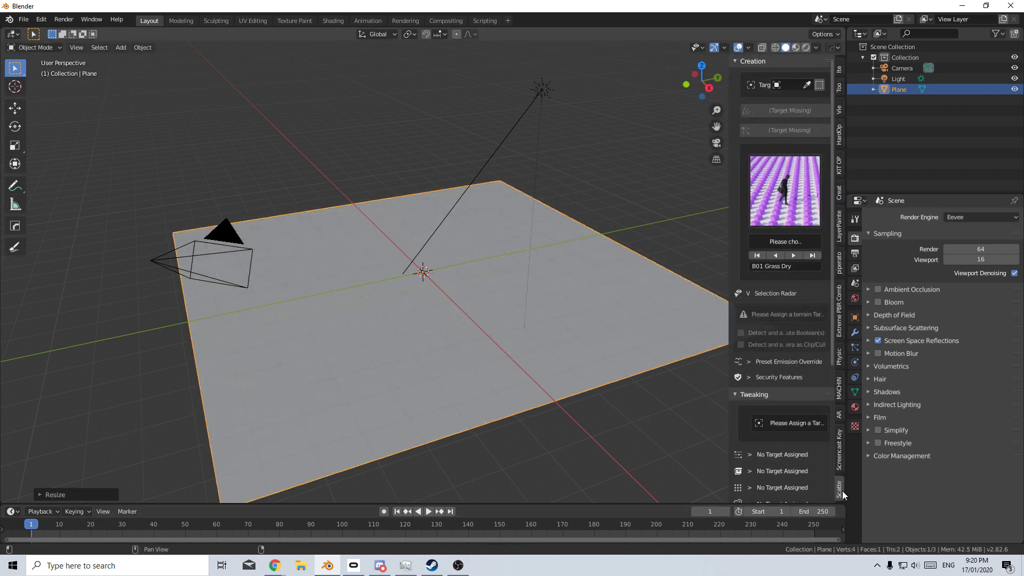
click(806, 84)
click(508, 311)
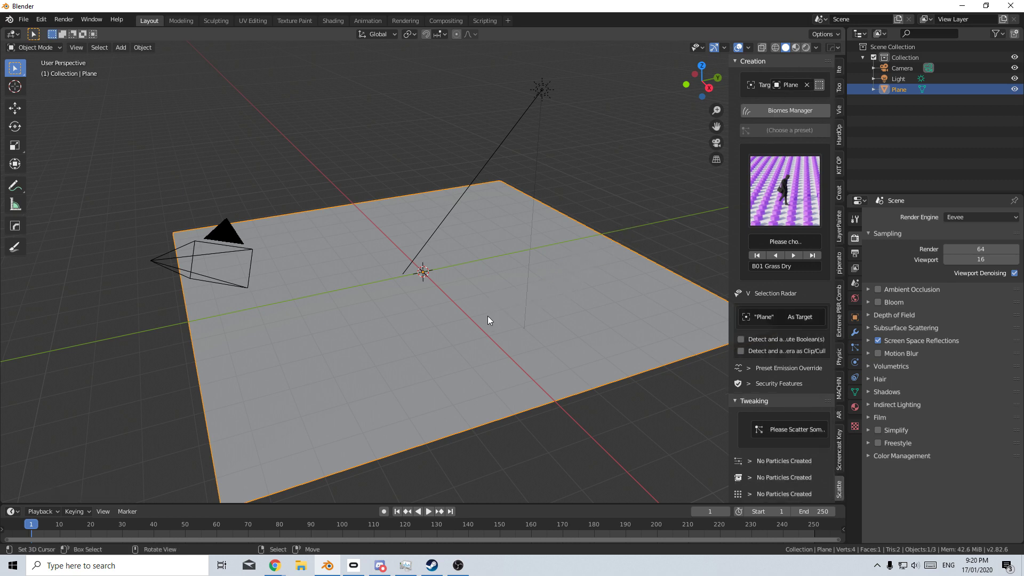
click(807, 112)
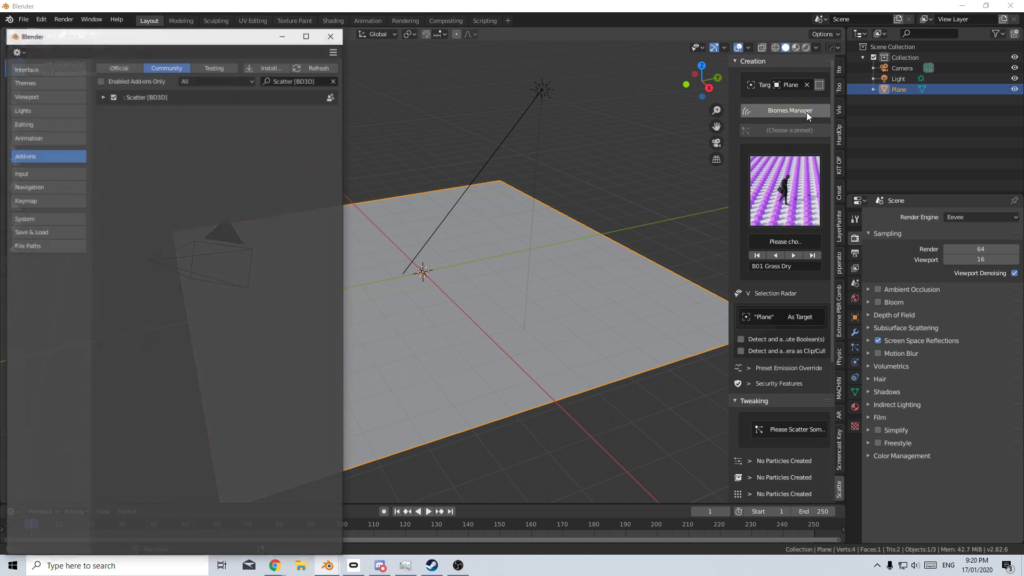
Apply the B01 Aio 04 biome to create grass clump, tiny grass and leaves systems.
click(99, 95)
scroll(217, 322, down, 5)
scroll(216, 322, down, 8)
scroll(218, 382, down, 18)
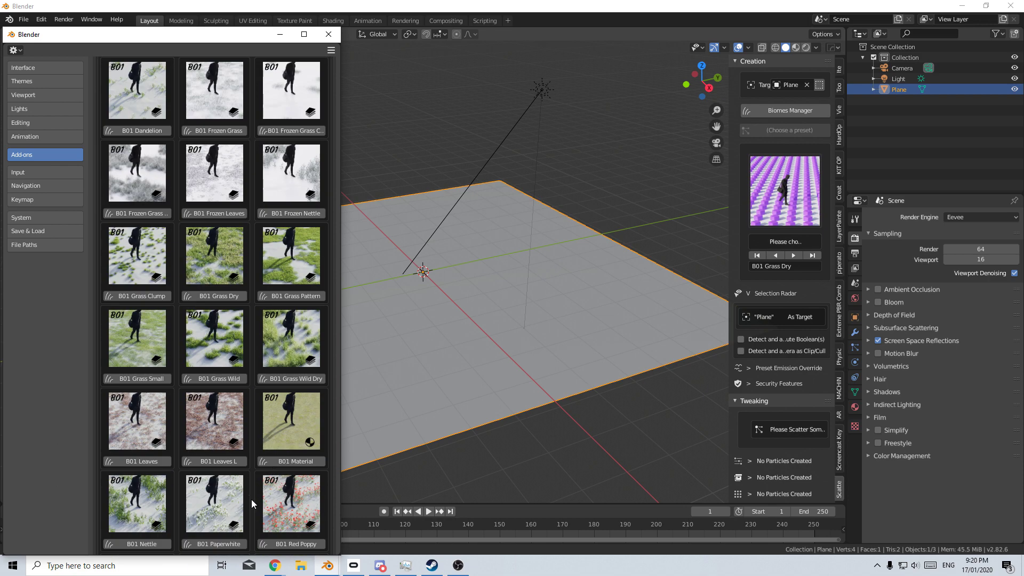
click(299, 459)
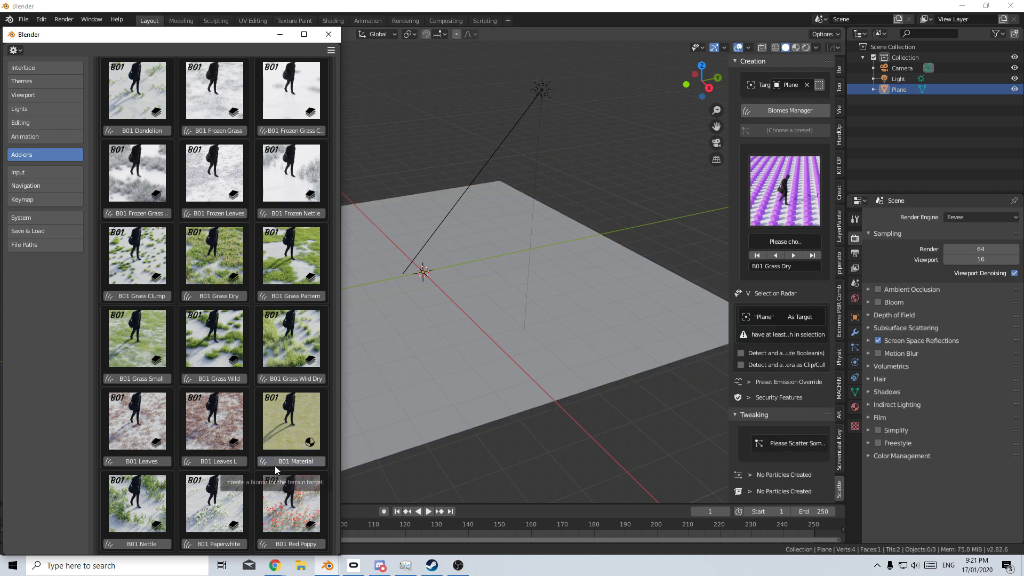
scroll(229, 443, up, 10)
scroll(229, 443, up, 5)
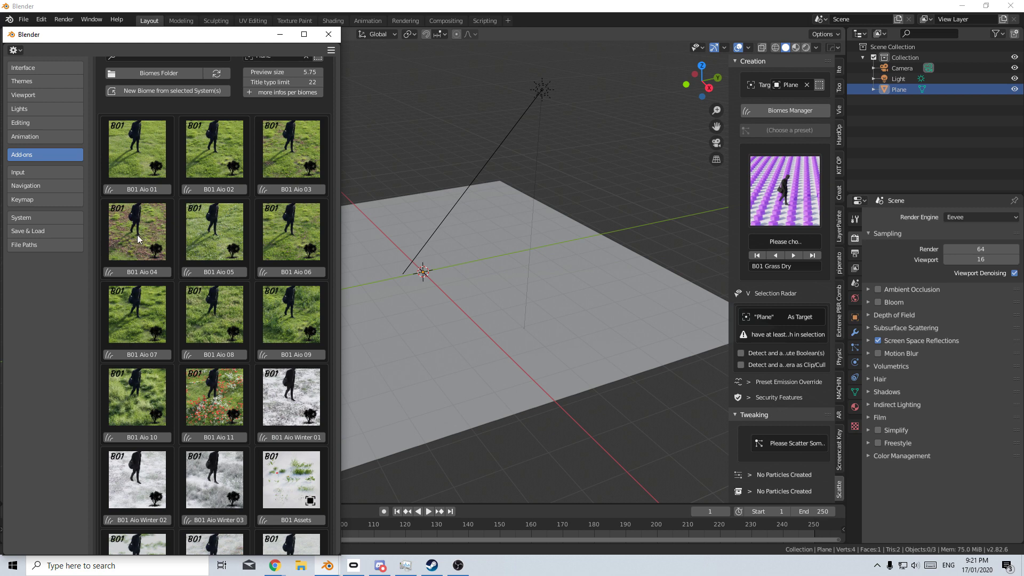
click(140, 273)
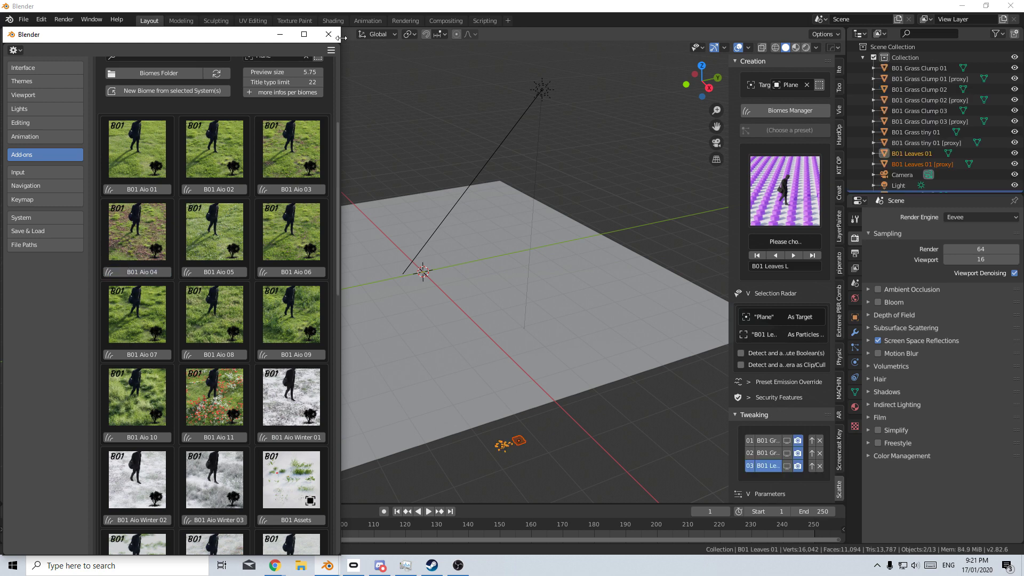
Orbit around the scattered objects and select the B01 Leaves 01 object.
middle_drag(518, 447, 495, 384)
scroll(500, 430, up, 2)
click(526, 385)
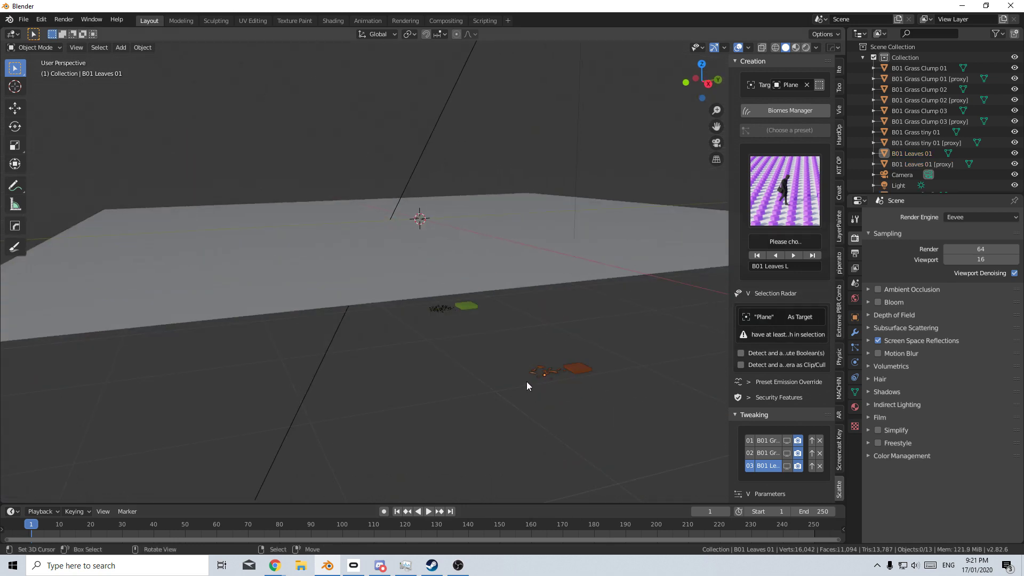
click(535, 377)
scroll(466, 329, up, 4)
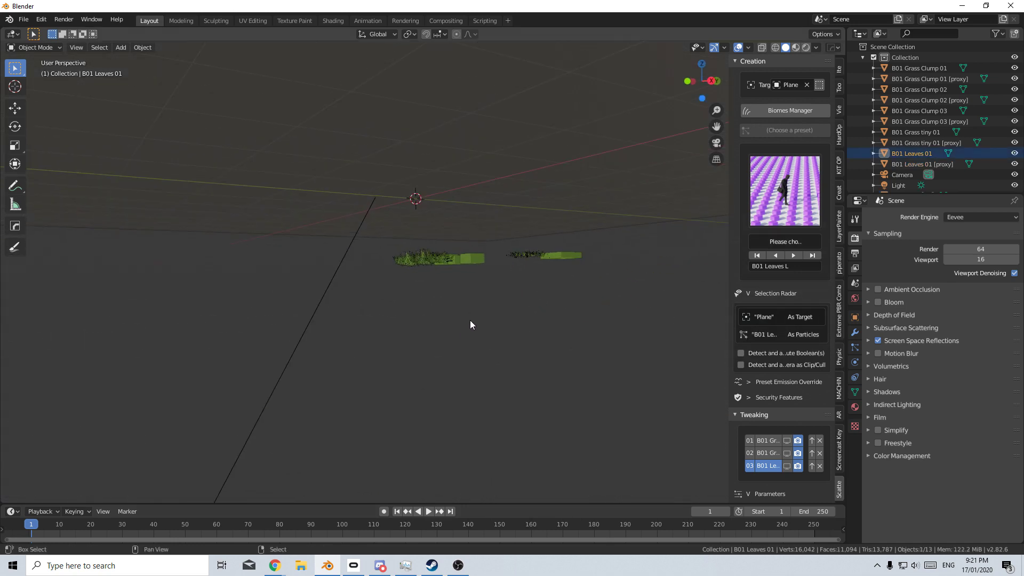
middle_drag(440, 395, 402, 369)
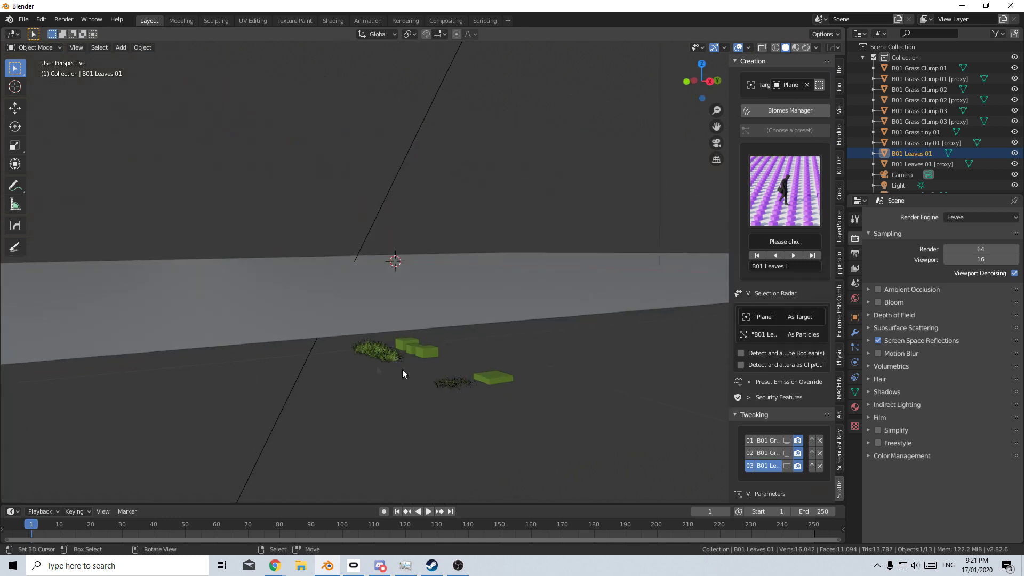
Select B01 Grass Clump 02 plus the other two clumps, then open the preset gallery.
click(379, 354)
key(b)
drag(382, 343, 370, 379)
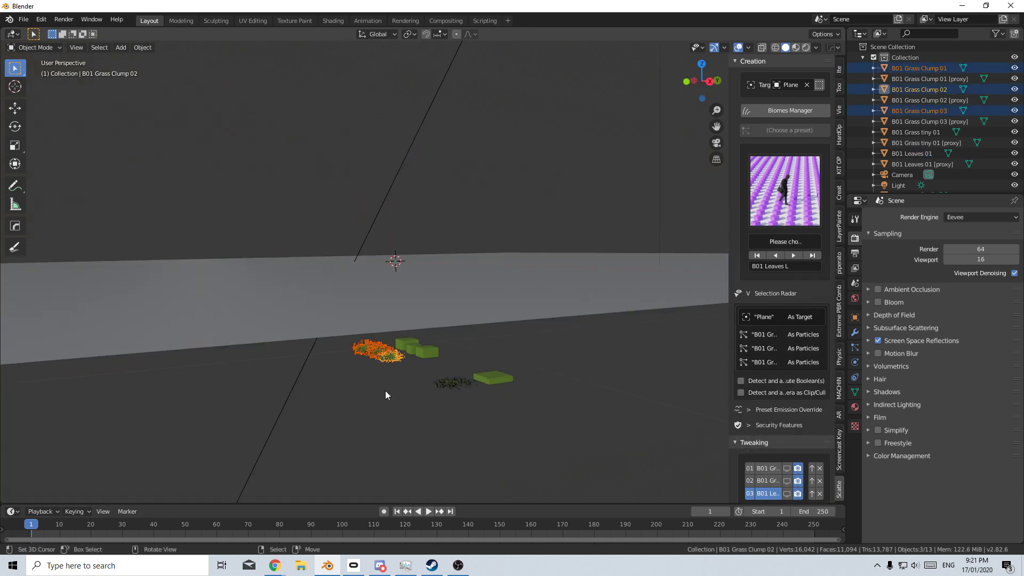
key(Home)
click(783, 197)
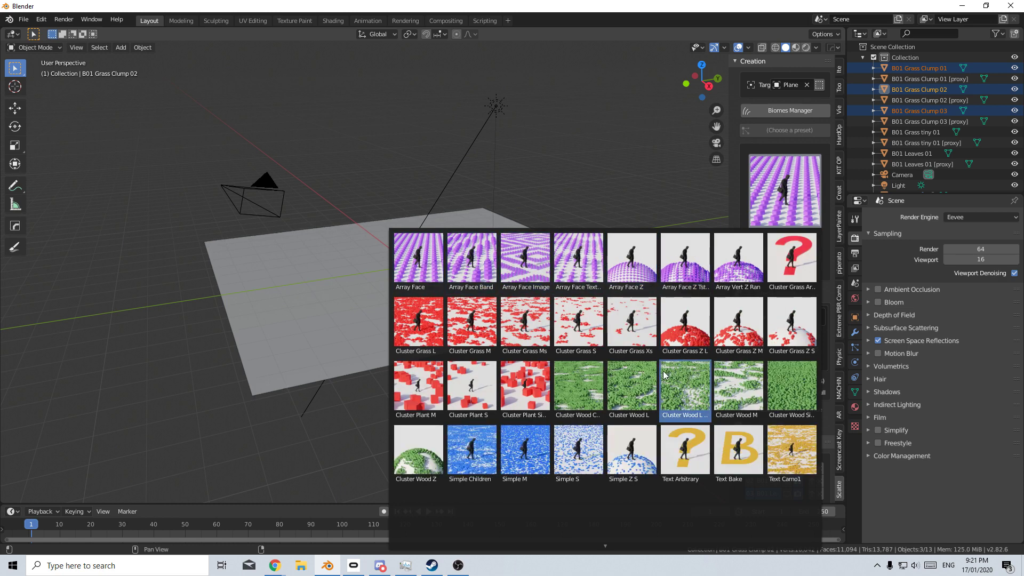
Scatter the selected grass clumps across the whole plane using the Simple S preset.
click(587, 461)
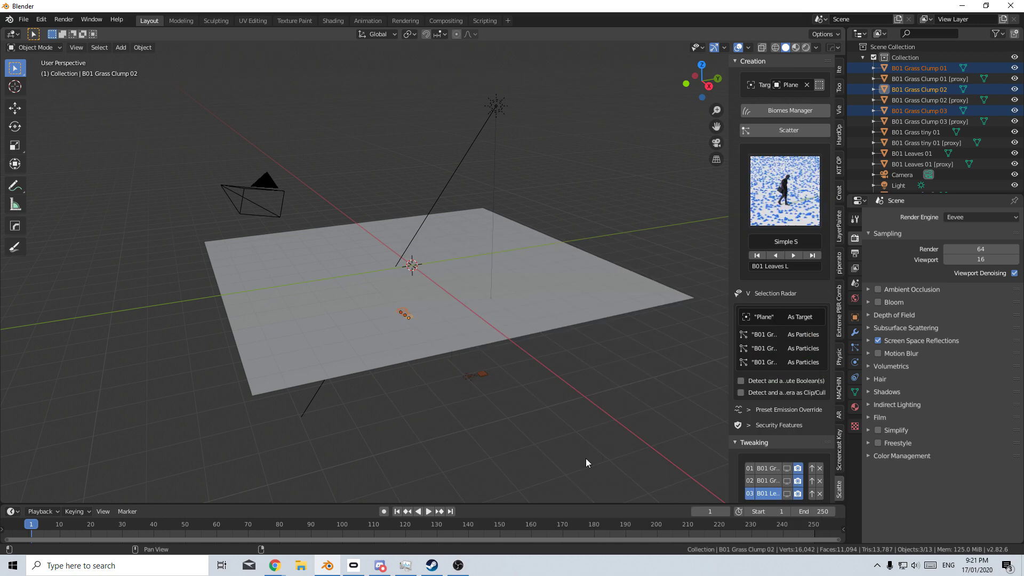
middle_drag(526, 354, 700, 181)
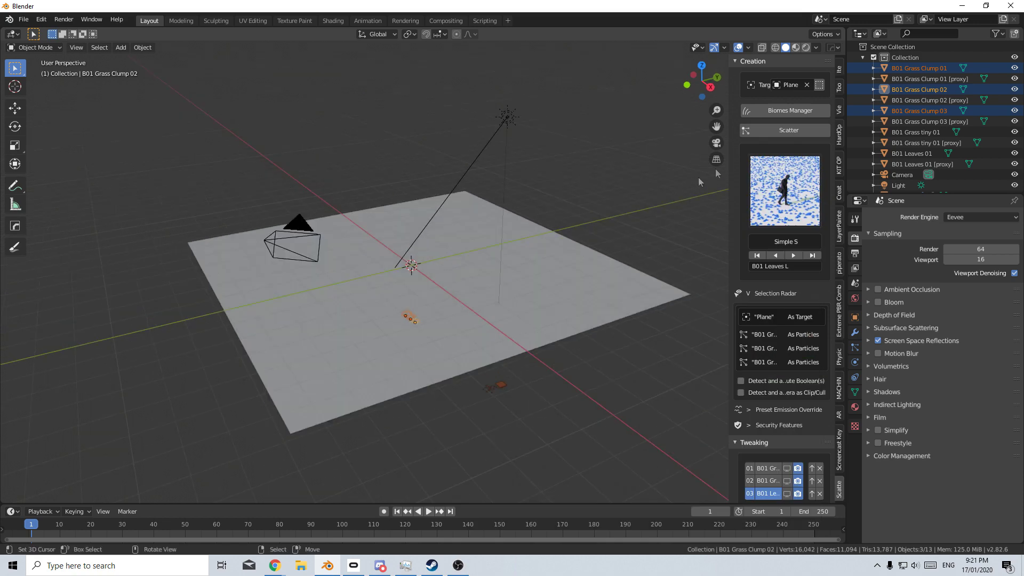
click(776, 132)
scroll(451, 365, up, 3)
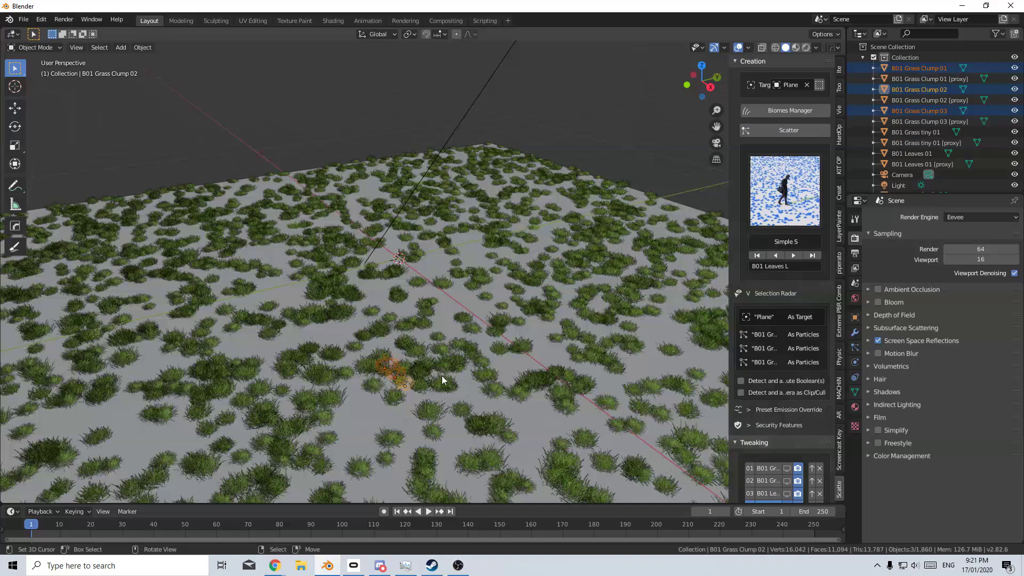
scroll(496, 373, up, 2)
scroll(503, 341, down, 4)
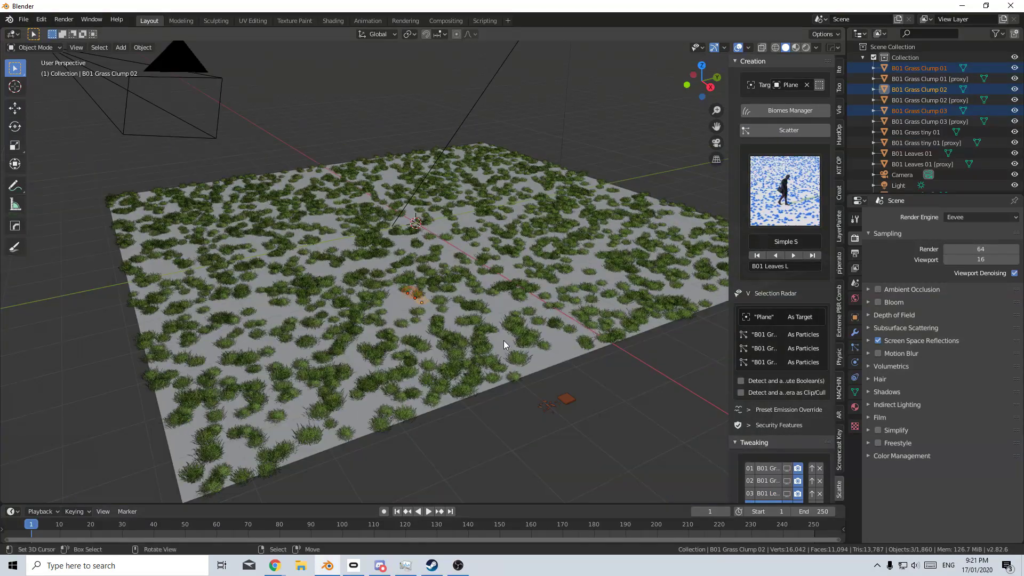
click(552, 407)
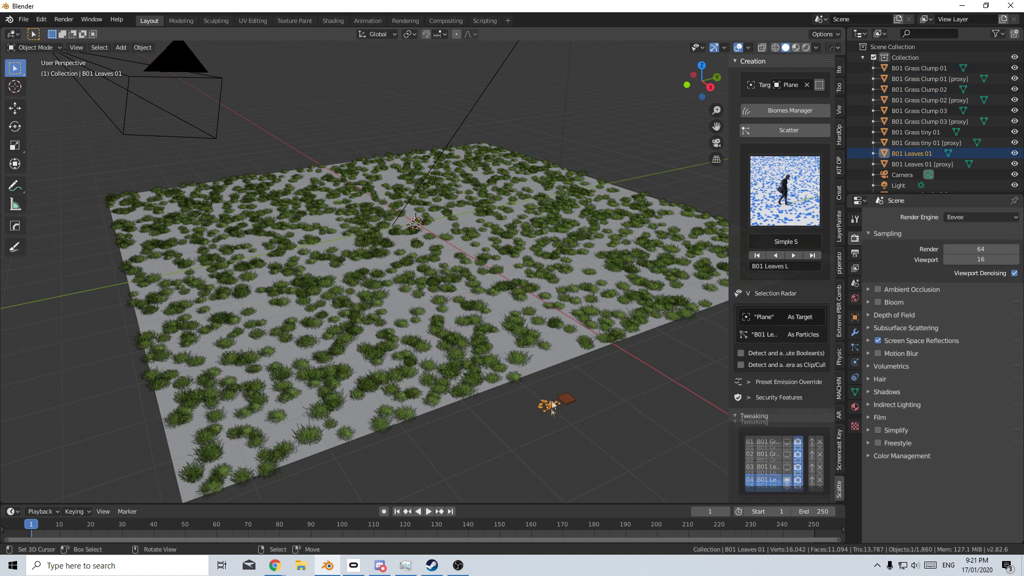
Scatter the B01 Leaves 01 object over the plane with the Simple M preset.
click(776, 196)
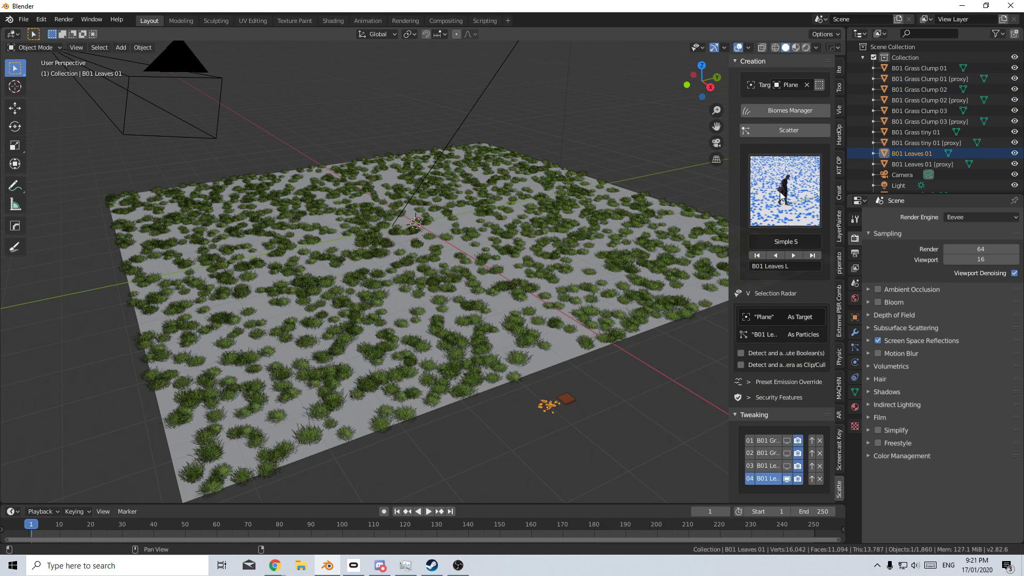
click(781, 196)
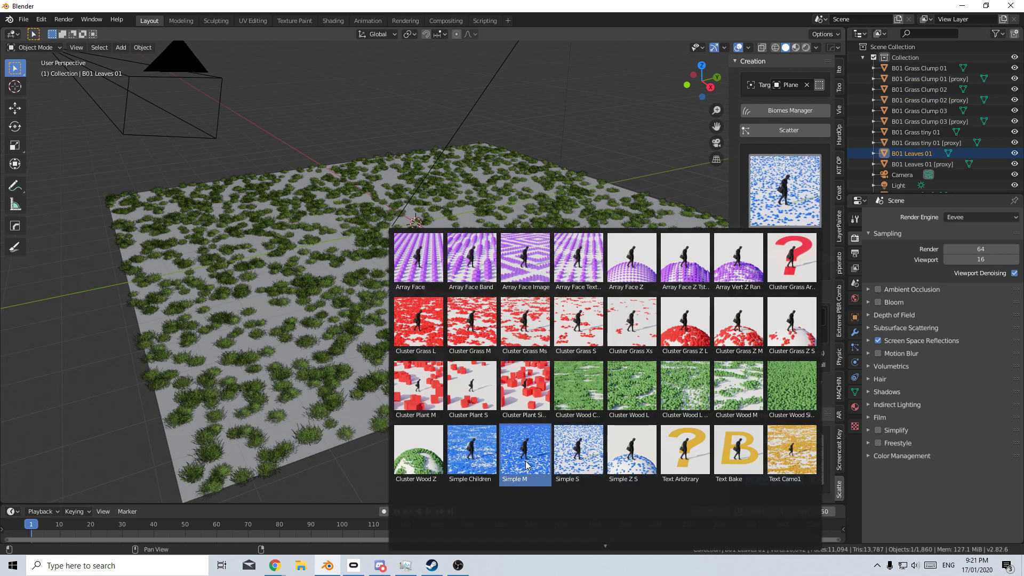
click(525, 464)
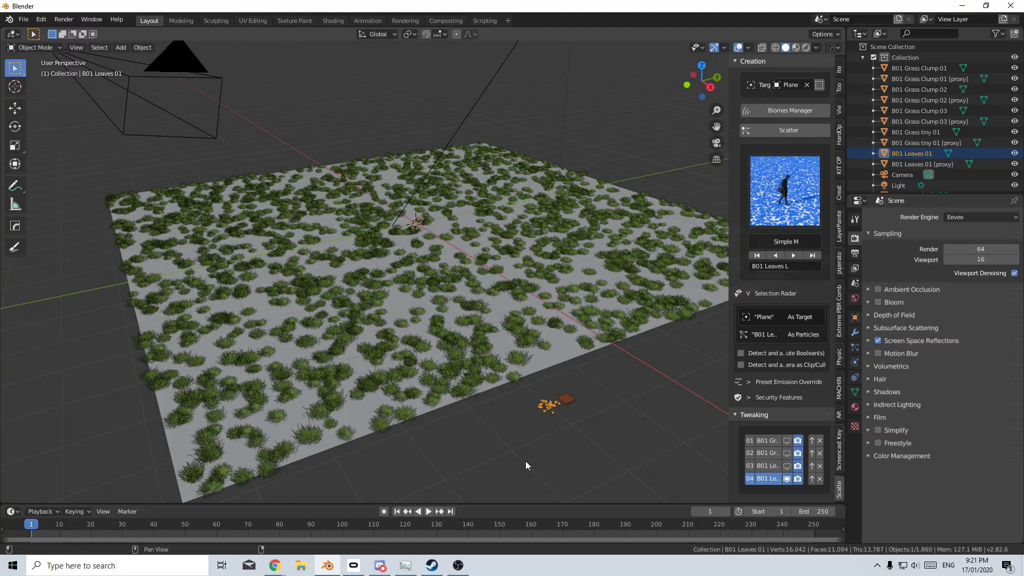
click(792, 136)
middle_drag(623, 360, 581, 358)
scroll(592, 371, up, 5)
scroll(514, 280, down, 6)
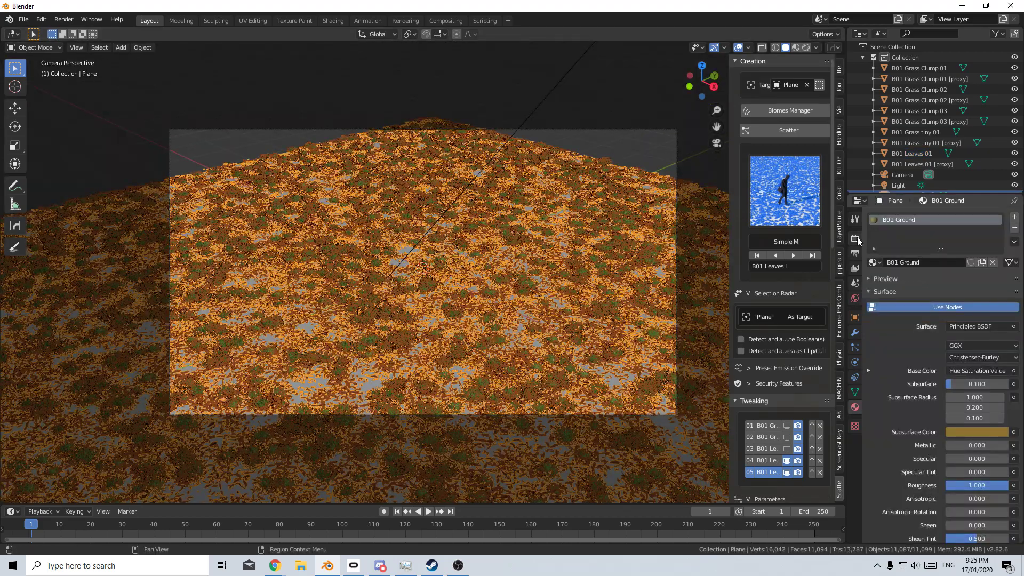
Switch the render engine to Cycles in Render Properties.
click(855, 238)
click(956, 216)
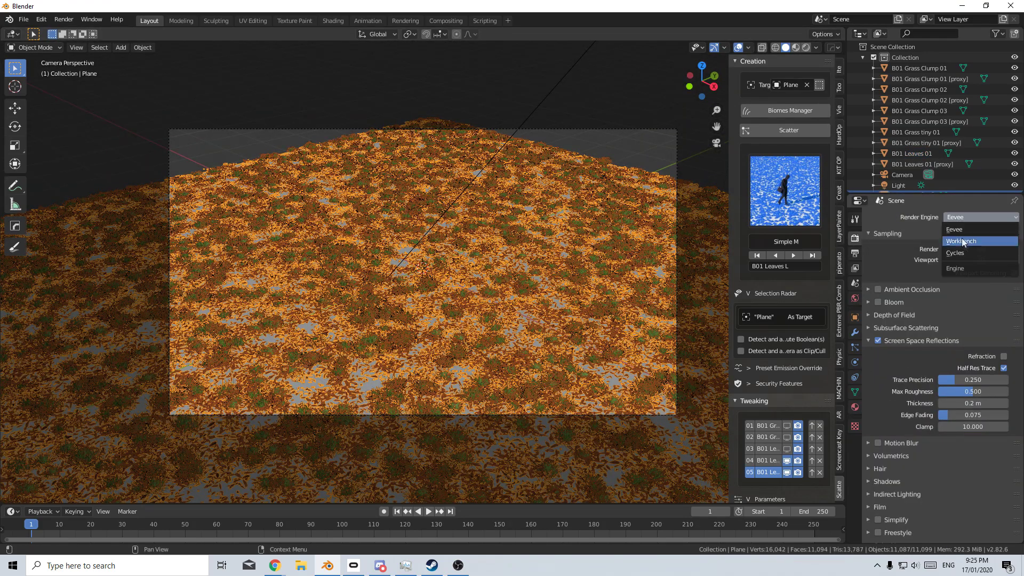
click(965, 249)
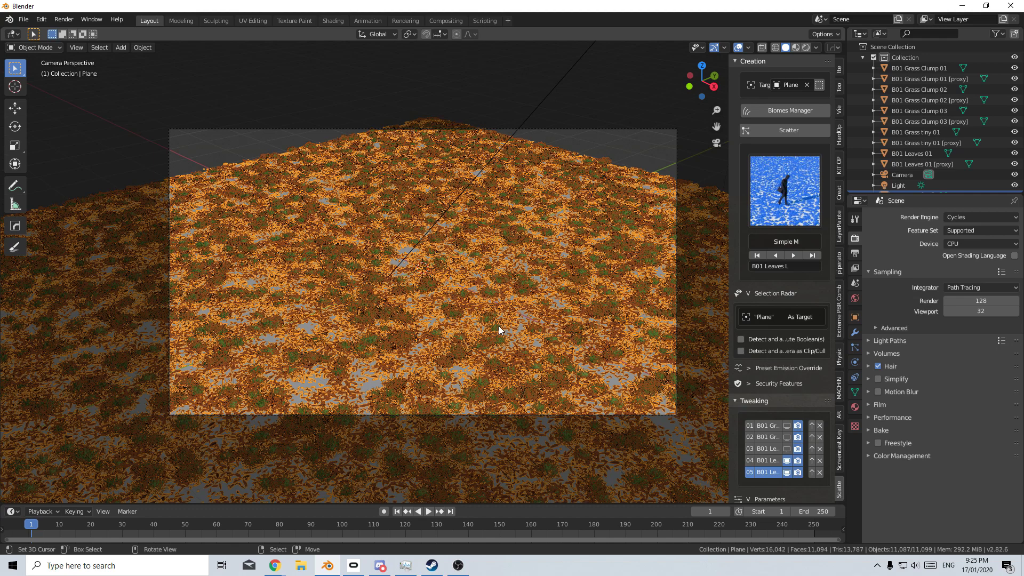
Render the grass-and-leaves scene with F12, close the result, and widen the Scatter sidebar.
key(F12)
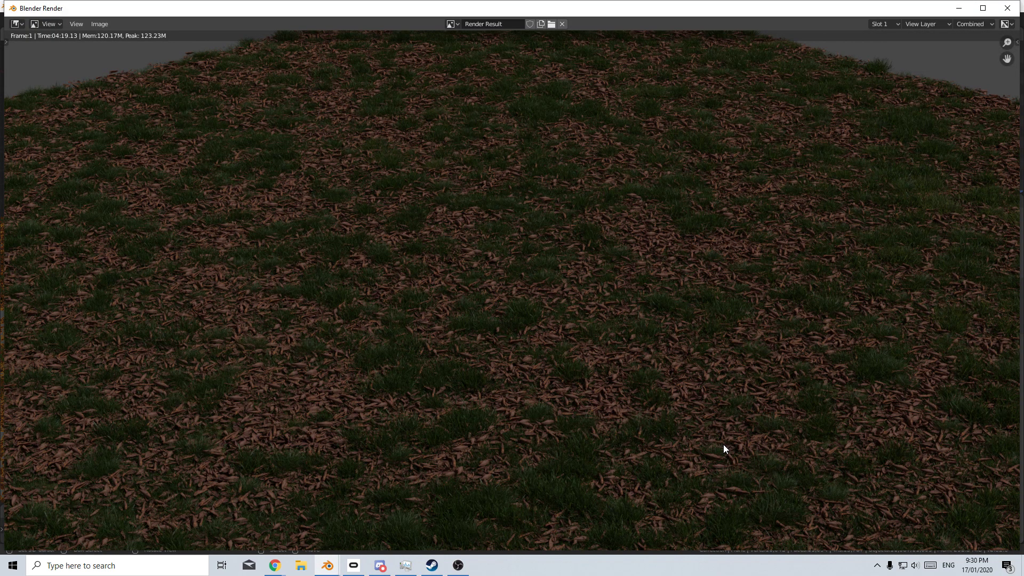
click(1007, 8)
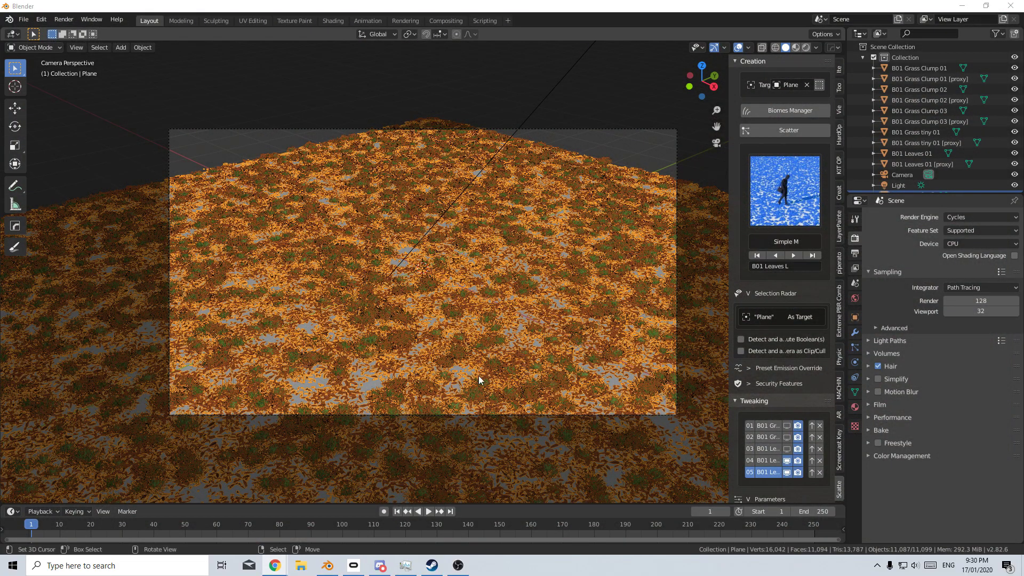
drag(729, 437, 628, 433)
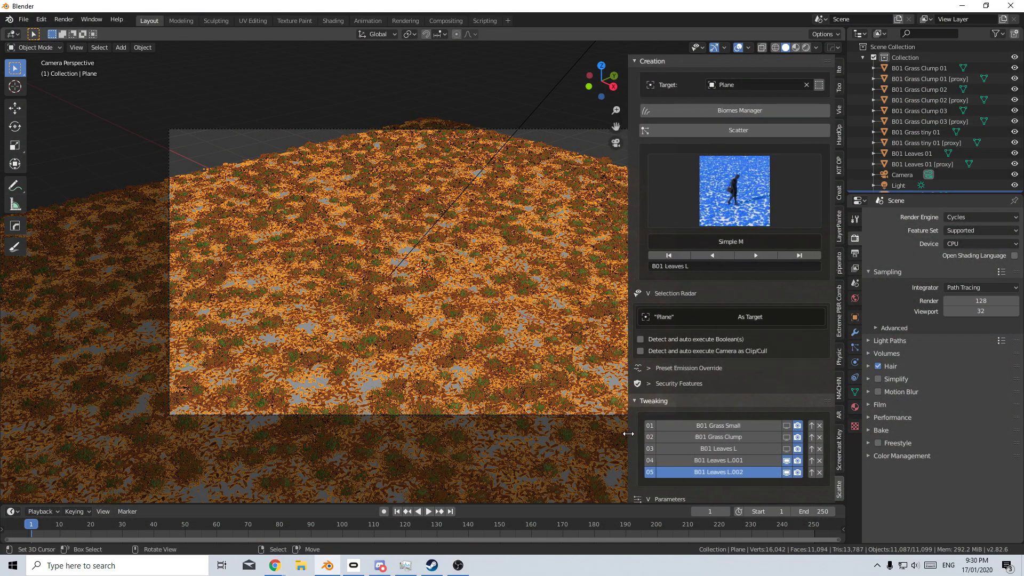
Select the B01 Grass Small and B01 Grass Clump systems and create paint layer PAINT1.
shift+click(739, 425)
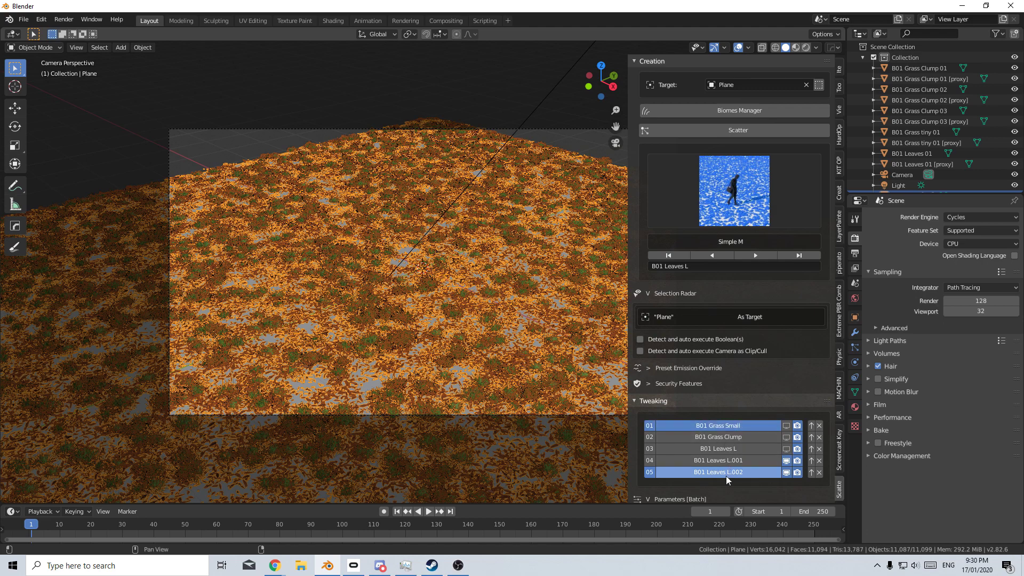
shift+click(737, 437)
shift+click(728, 474)
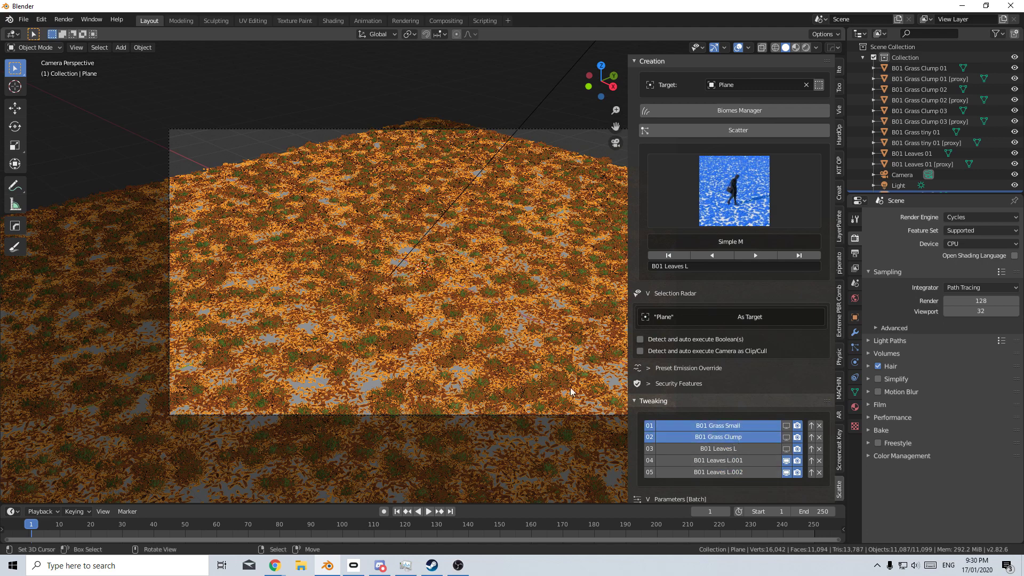
scroll(728, 429, down, 15)
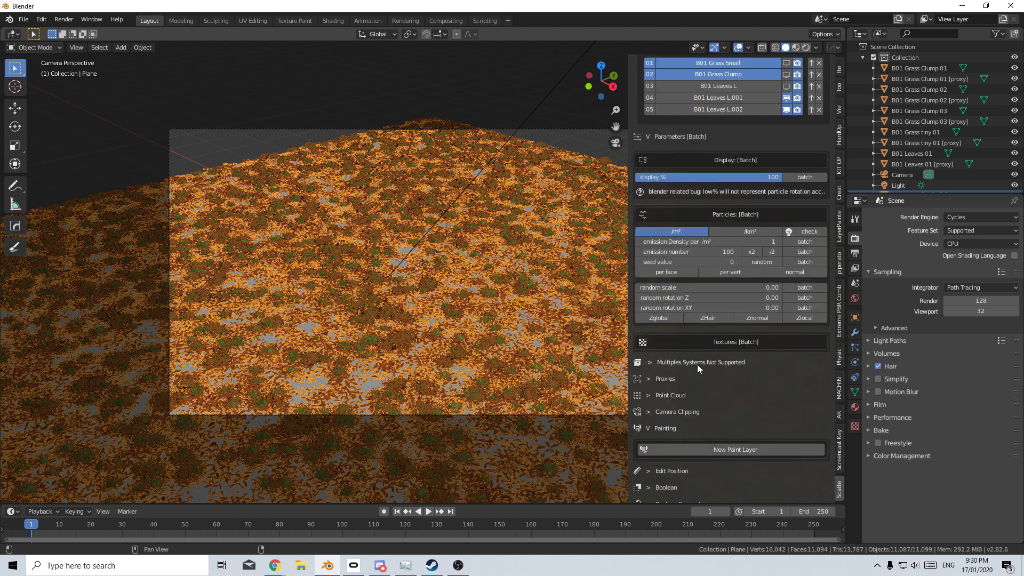
scroll(696, 364, down, 1)
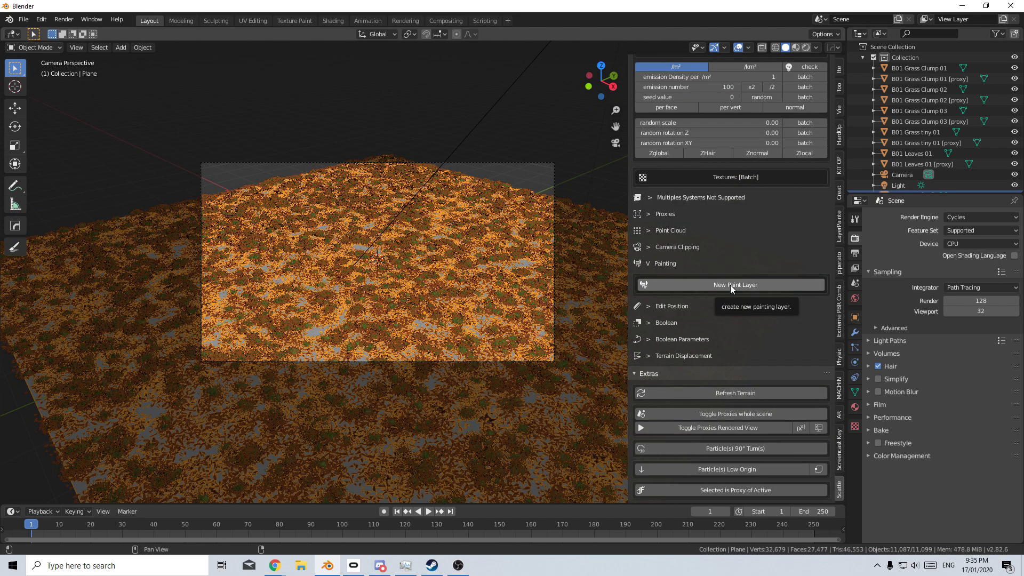
click(731, 285)
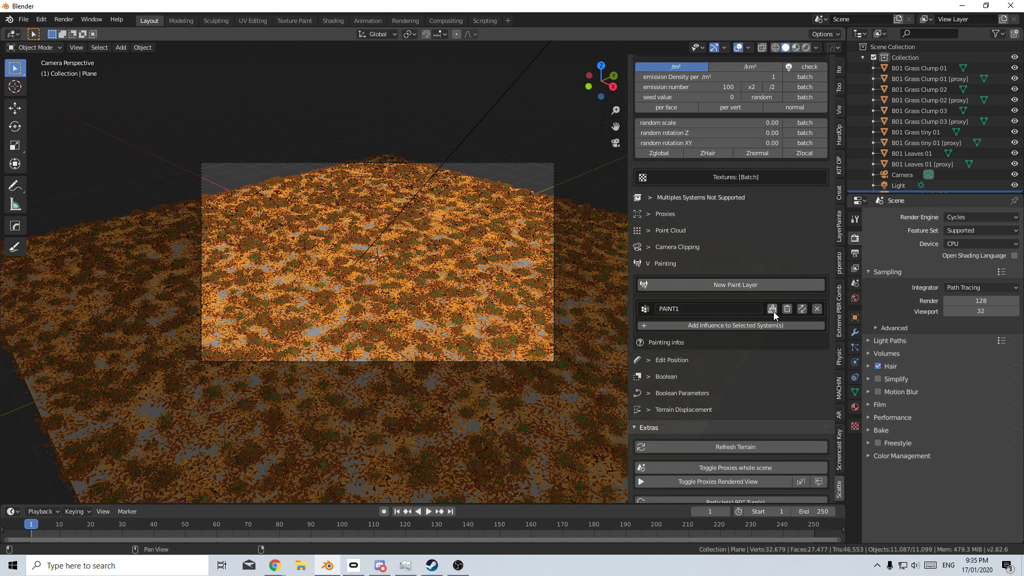
click(772, 309)
Set the brush radius to 165 px and paint weight strokes across the plane.
drag(209, 34, 224, 34)
mouse_move(196, 239)
mouse_down()
mouse_move(338, 338)
mouse_move(657, 506)
mouse_up()
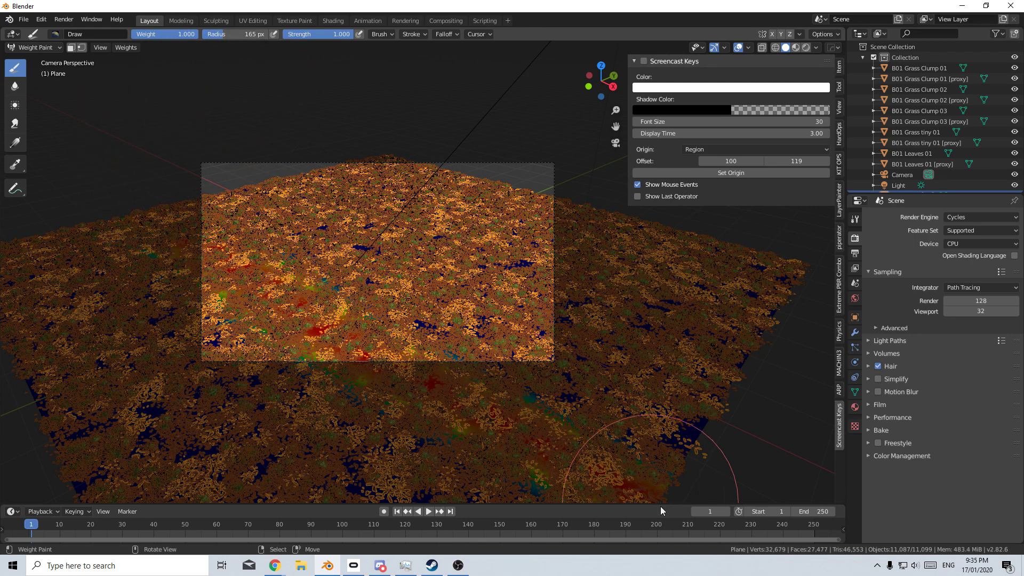
mouse_move(332, 199)
mouse_down()
mouse_move(379, 219)
mouse_move(457, 278)
mouse_move(615, 351)
mouse_up()
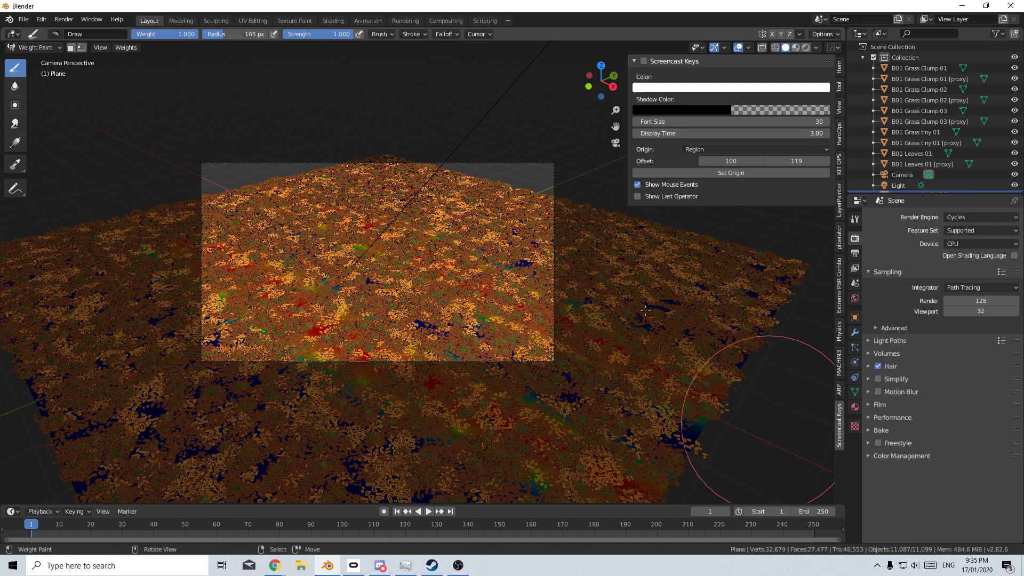
click(62, 46)
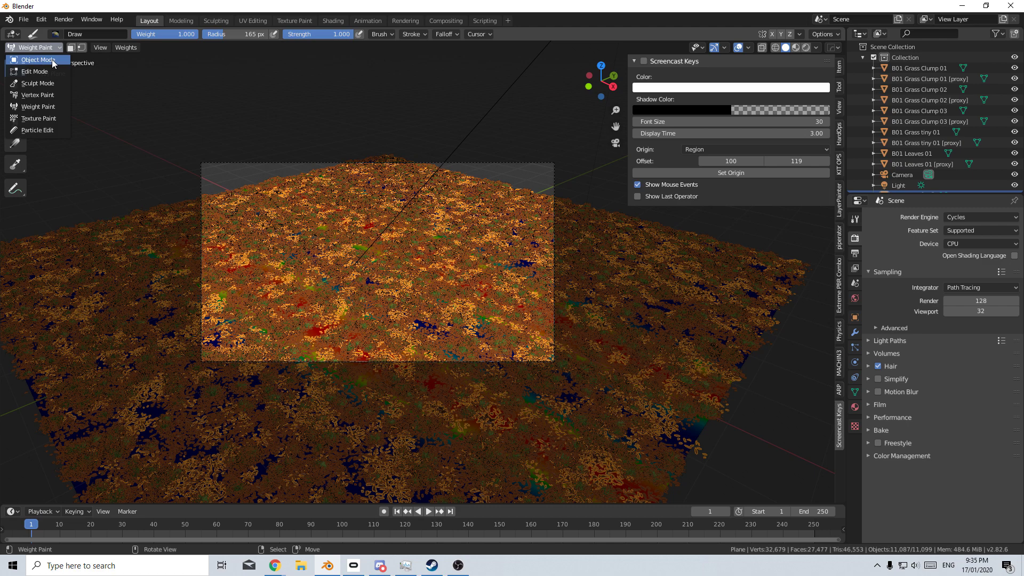
In Object Mode, deselect Leaves L.002 and apply PAINT1 to Grass Small, Grass Clump, Leaves L and L.001.
click(54, 63)
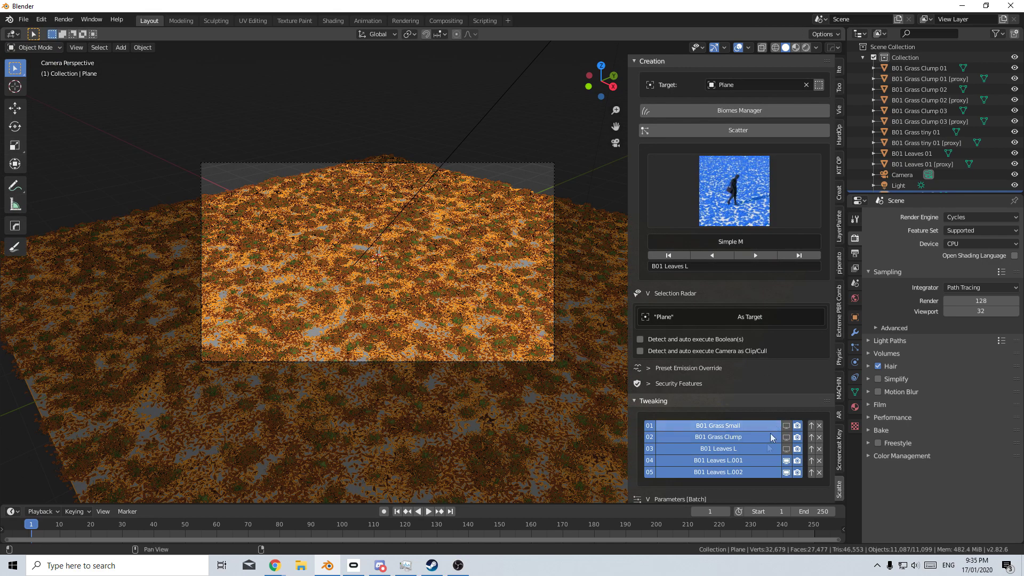
scroll(754, 479, down, 1)
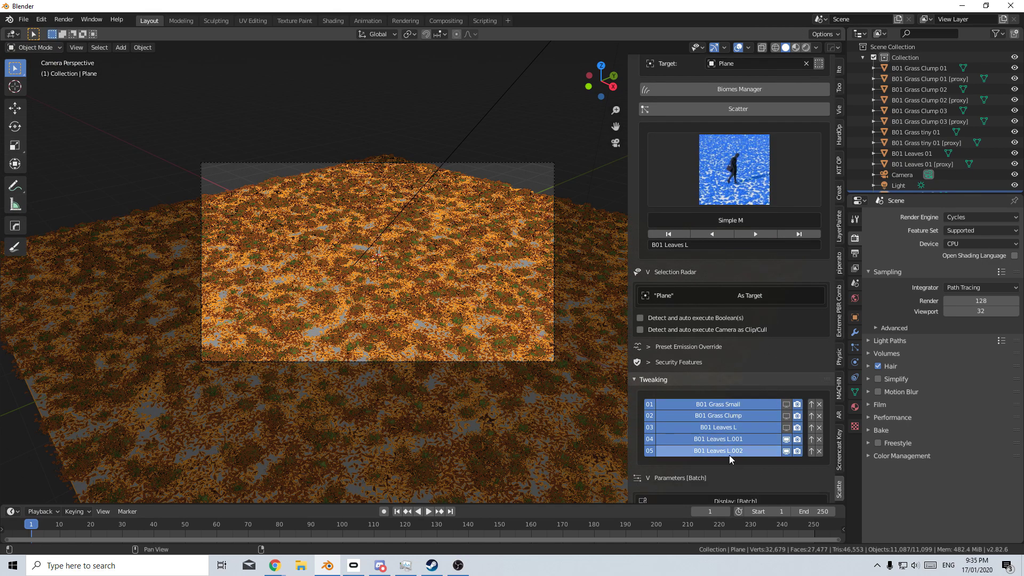
click(729, 452)
scroll(729, 452, down, 15)
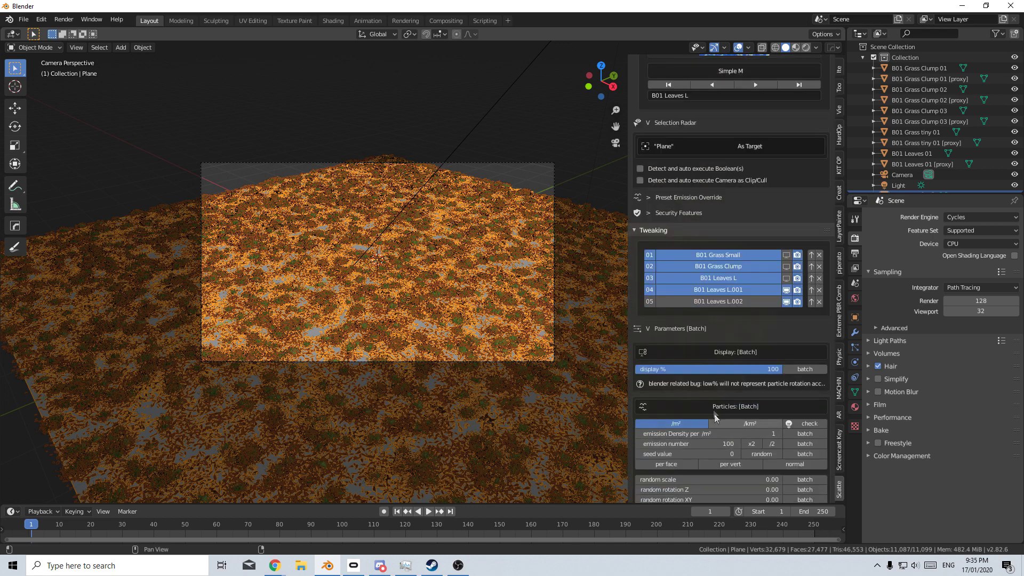
scroll(693, 318, down, 7)
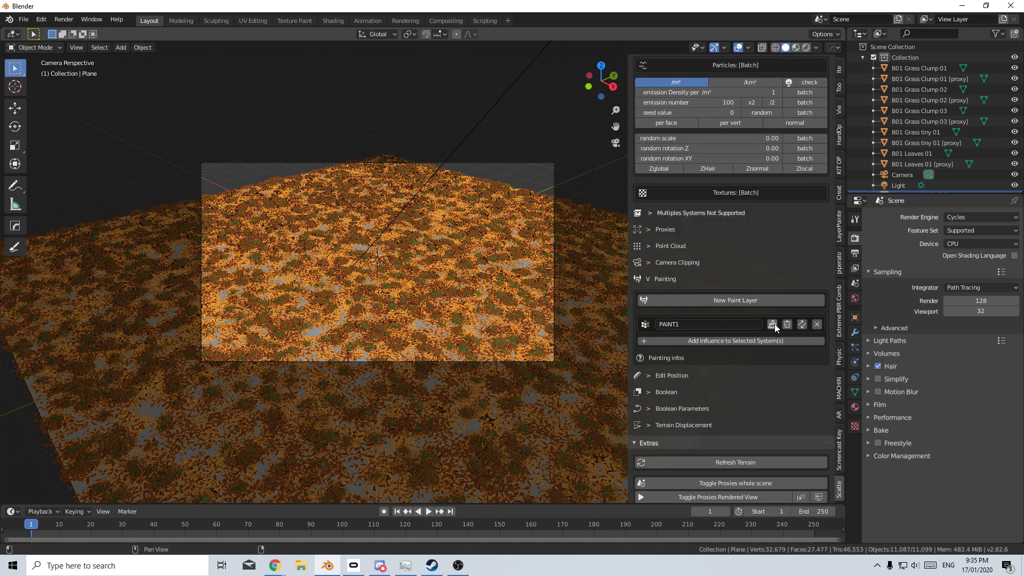
click(743, 340)
Limit the four grass and leaves systems to the PAINT1 patches, then preview rendered with the light selected.
drag(210, 234, 457, 390)
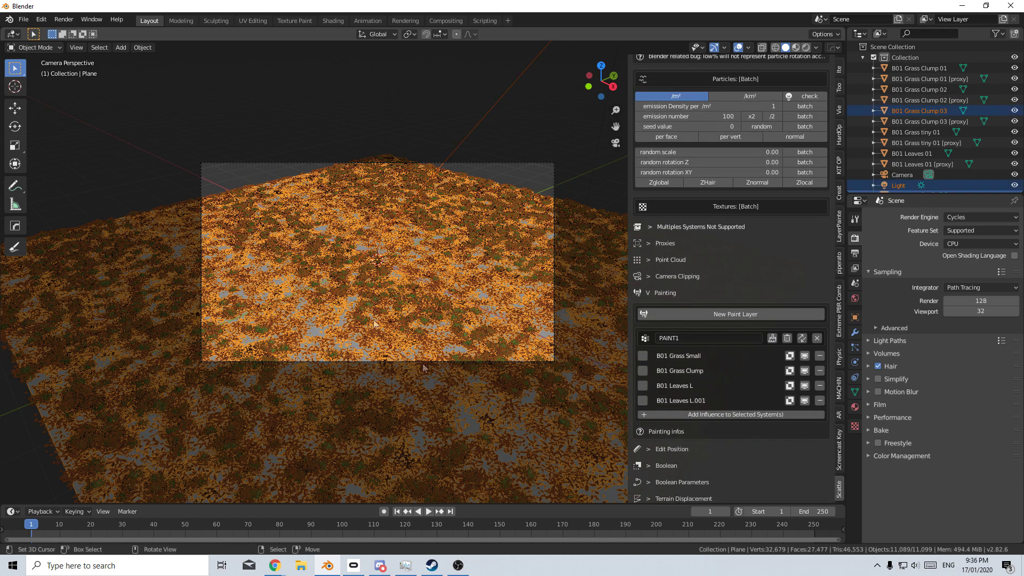
click(806, 49)
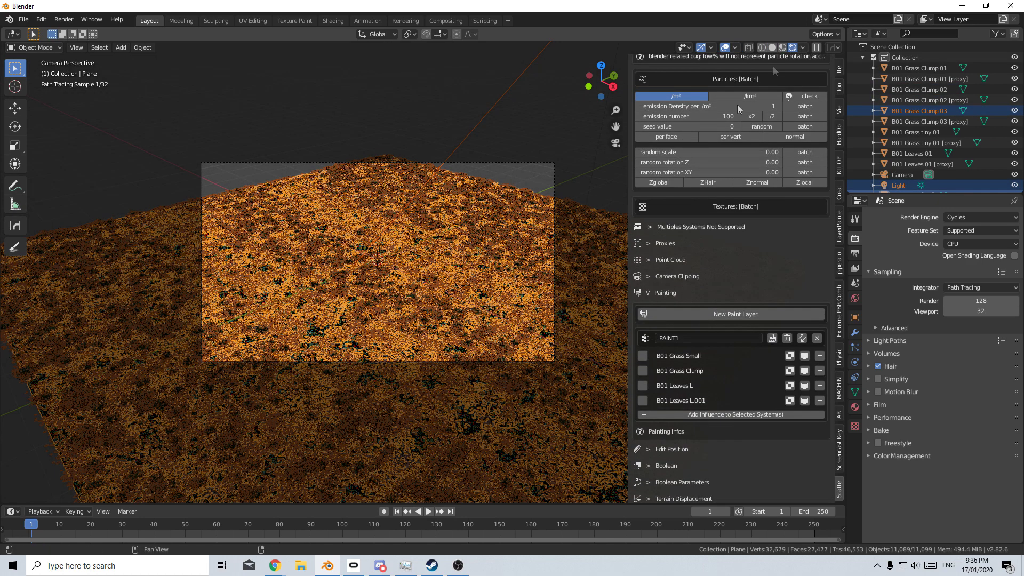
click(501, 102)
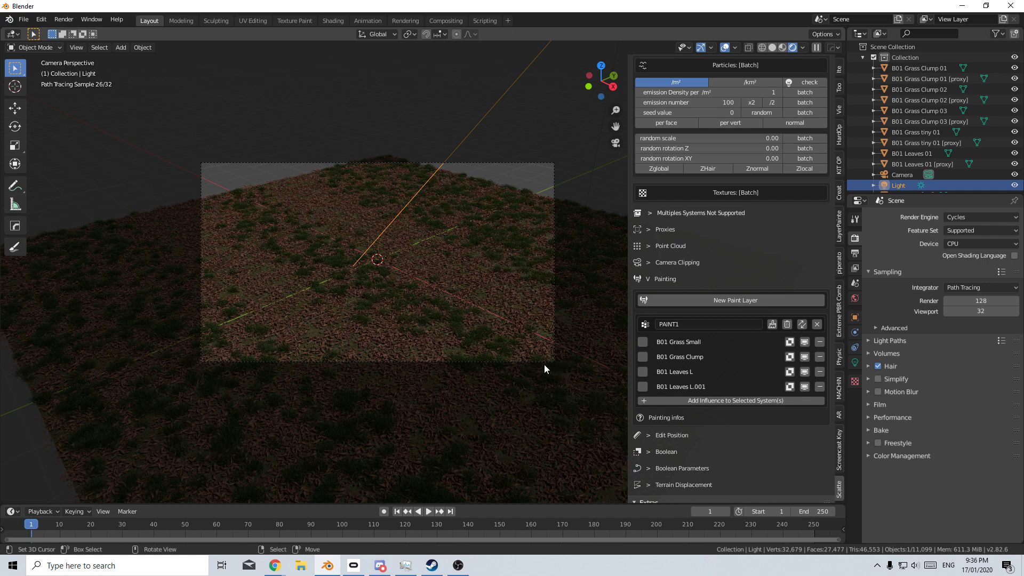
Open the Scatter Biomes Manager library in Preferences.
scroll(533, 361, up, 3)
scroll(703, 405, up, 15)
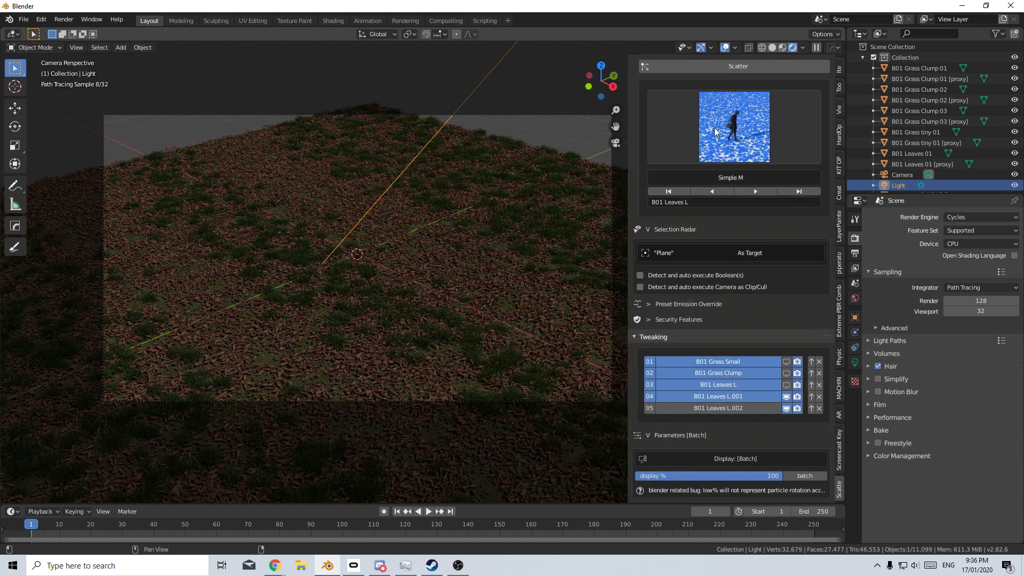
scroll(714, 127, up, 3)
click(737, 109)
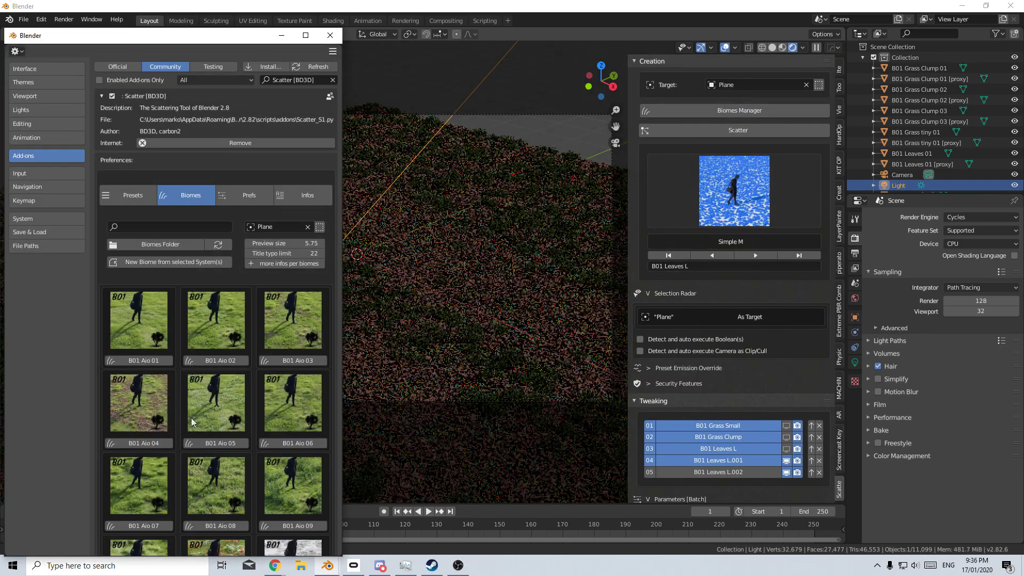
Add the chosen biome to the scene and look through the scene camera.
scroll(193, 423, down, 12)
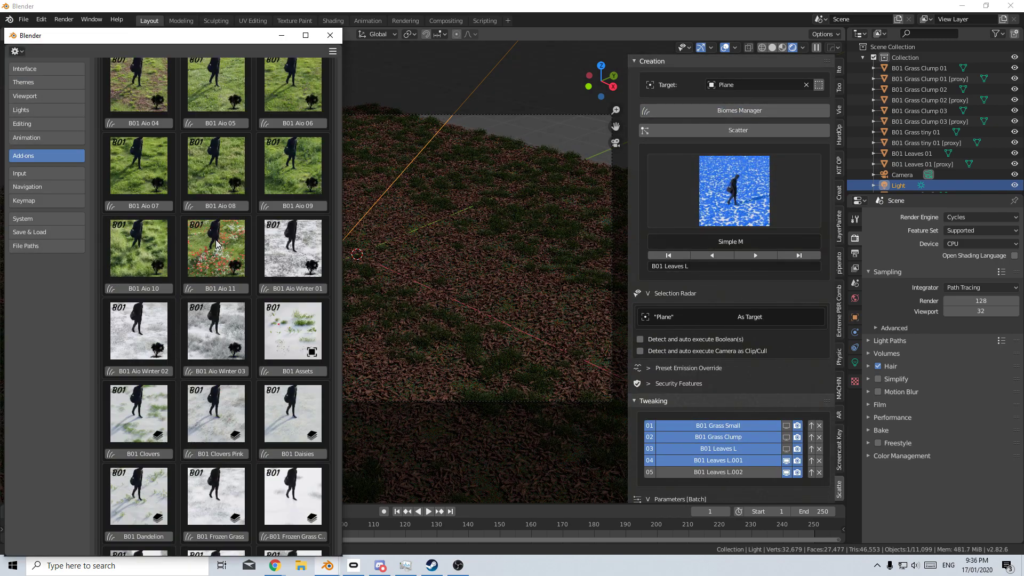
scroll(177, 453, down, 10)
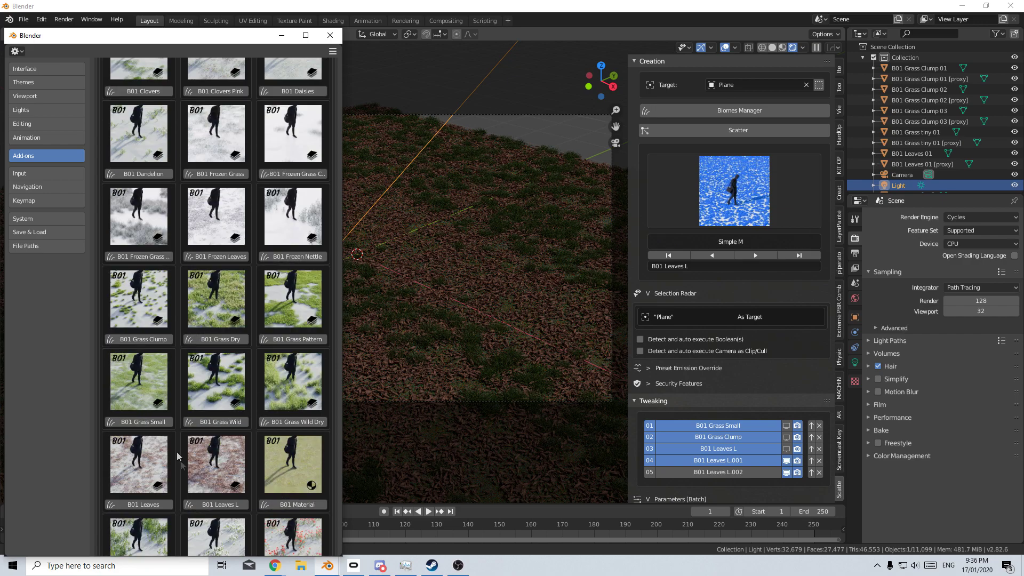
click(288, 504)
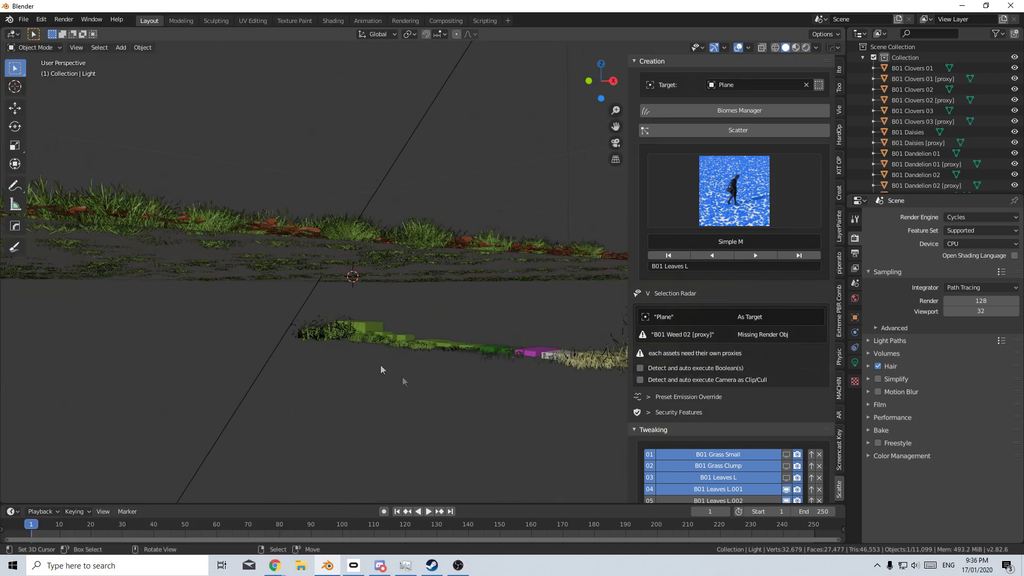
middle_drag(381, 369, 350, 394)
scroll(352, 397, up, 3)
middle_drag(384, 448, 461, 435)
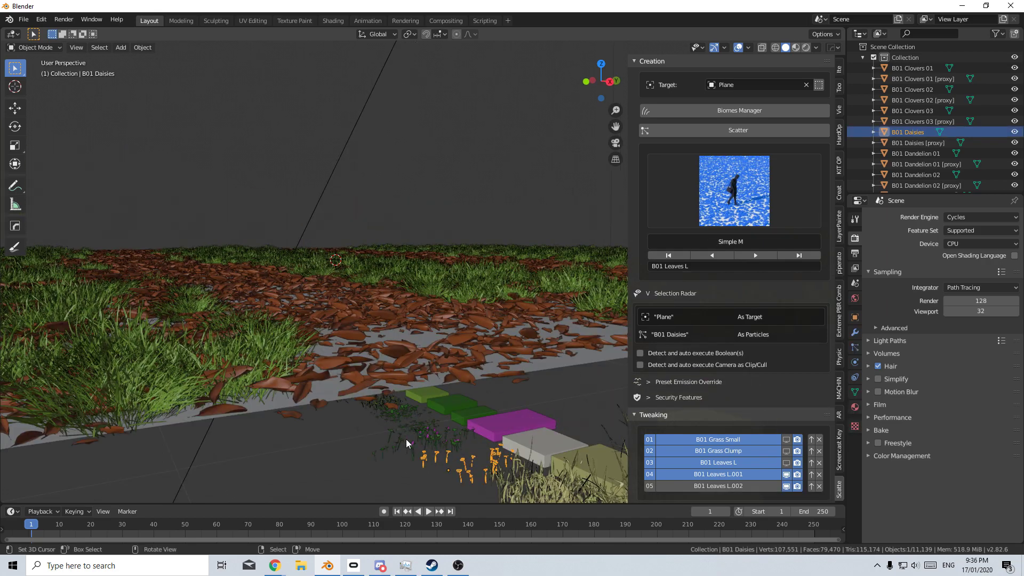
key(KP_0)
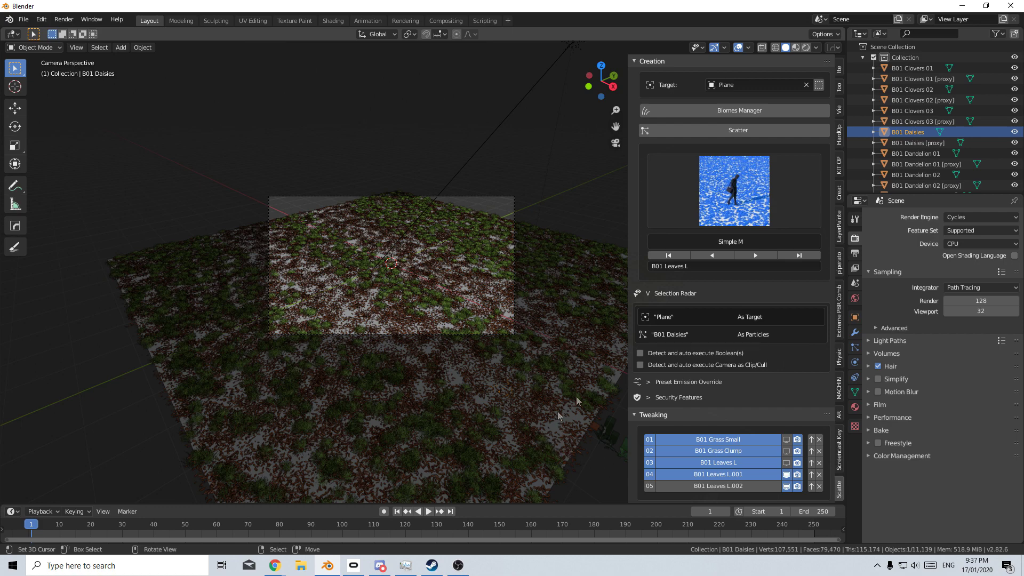
Scatter B01 Leaves L.003 across the plane using the Simple S distribution preset.
click(735, 198)
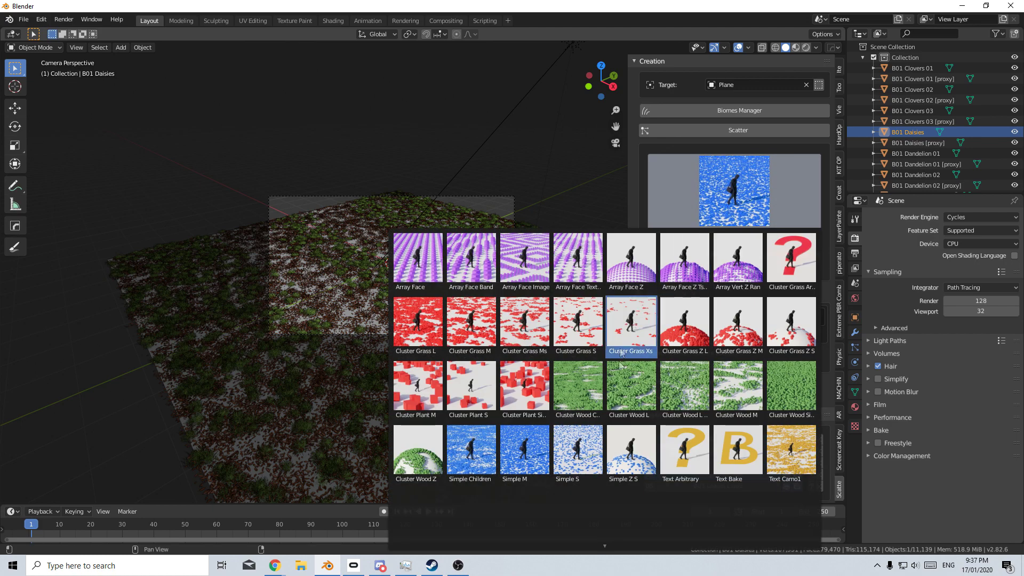
click(575, 458)
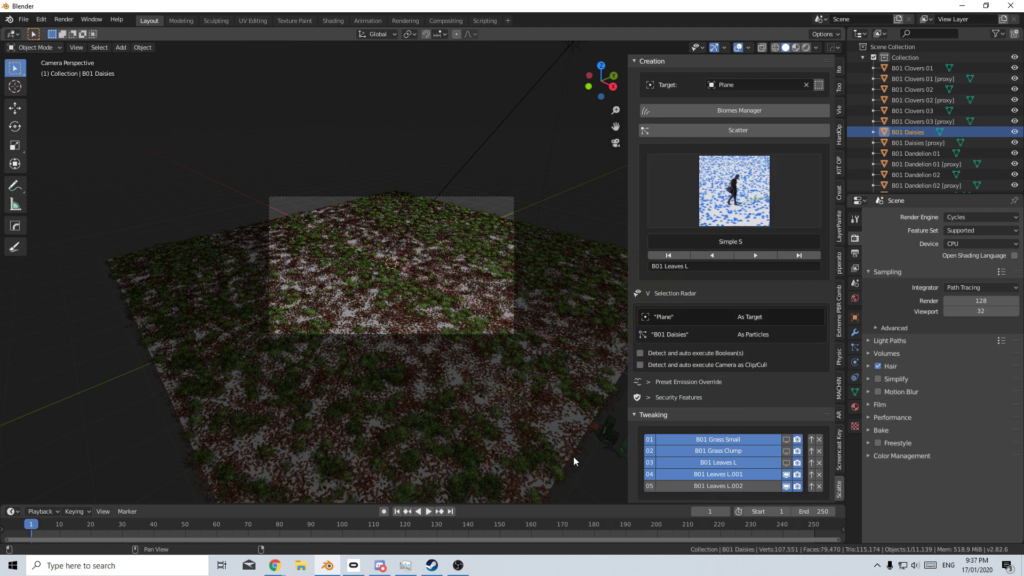
click(738, 130)
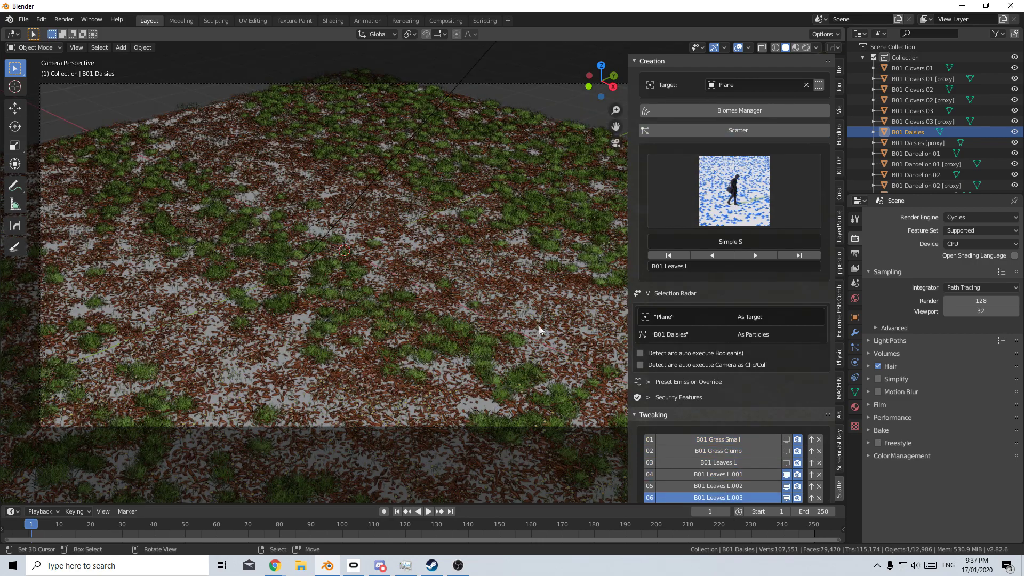
Frame more terrain and preview the daisies, grass and leaves in Cycles rendered shading.
shift+middle_drag(441, 263, 466, 269)
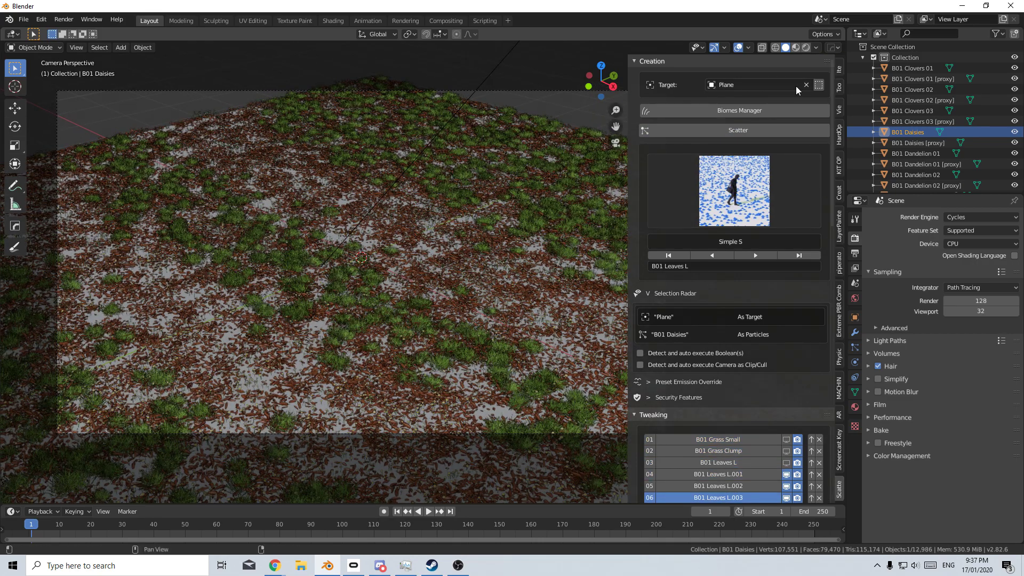
click(806, 47)
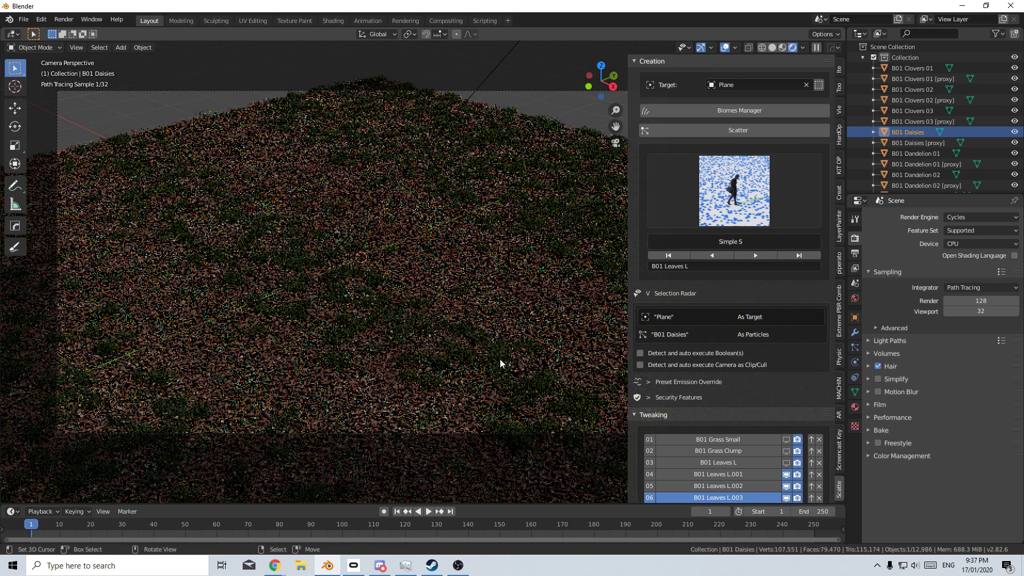